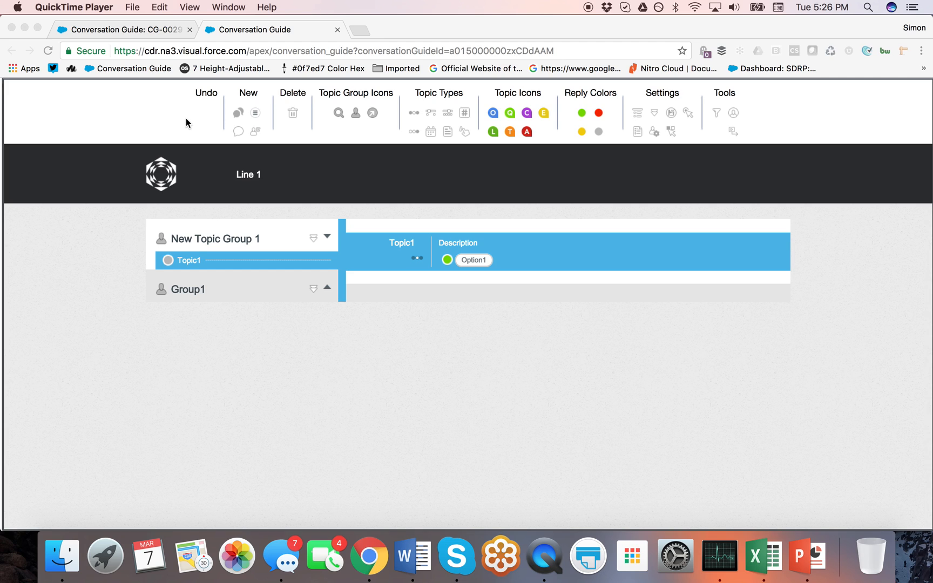
Step: Insert New Topic Group 2 above Group1 and add two new topics to it
click(185, 118)
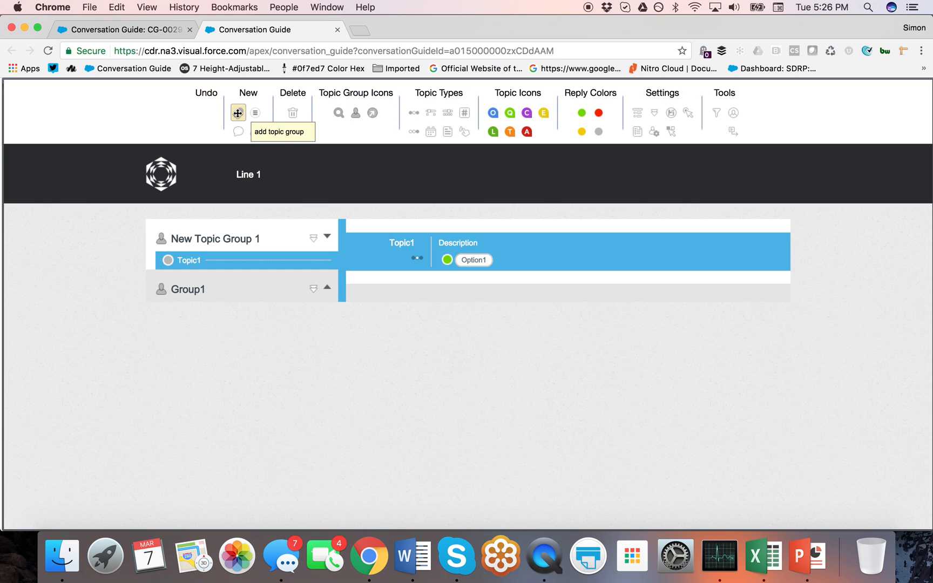
drag(237, 113, 251, 273)
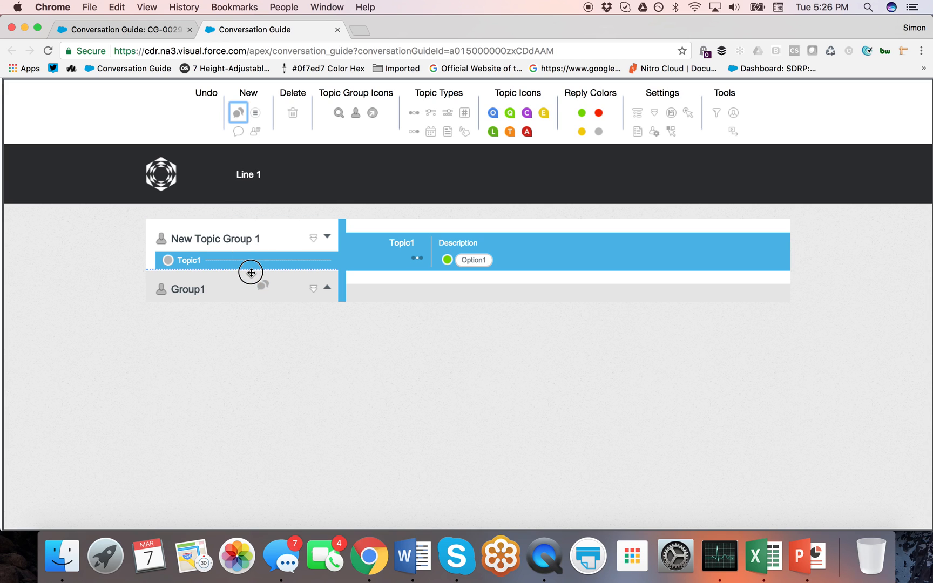
drag(251, 272, 250, 272)
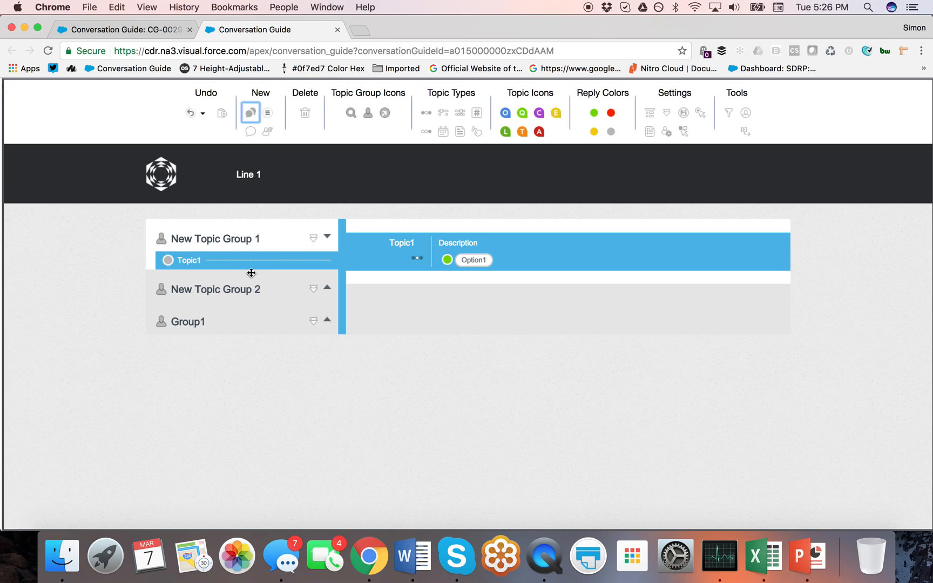
click(325, 287)
drag(249, 131, 256, 313)
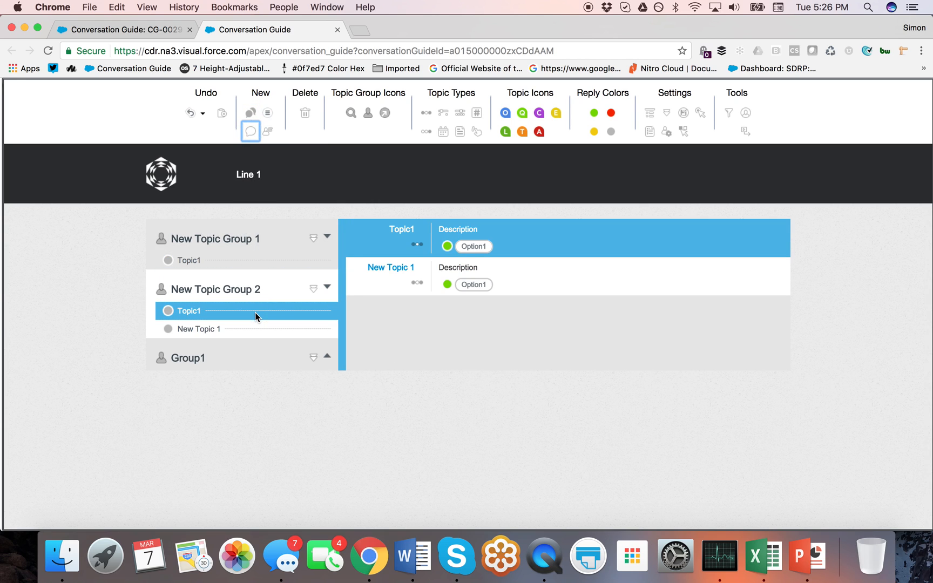
drag(250, 131, 254, 316)
Step: Add two new reply options to Topic1, then delete New Topic Group 2
drag(268, 113, 515, 290)
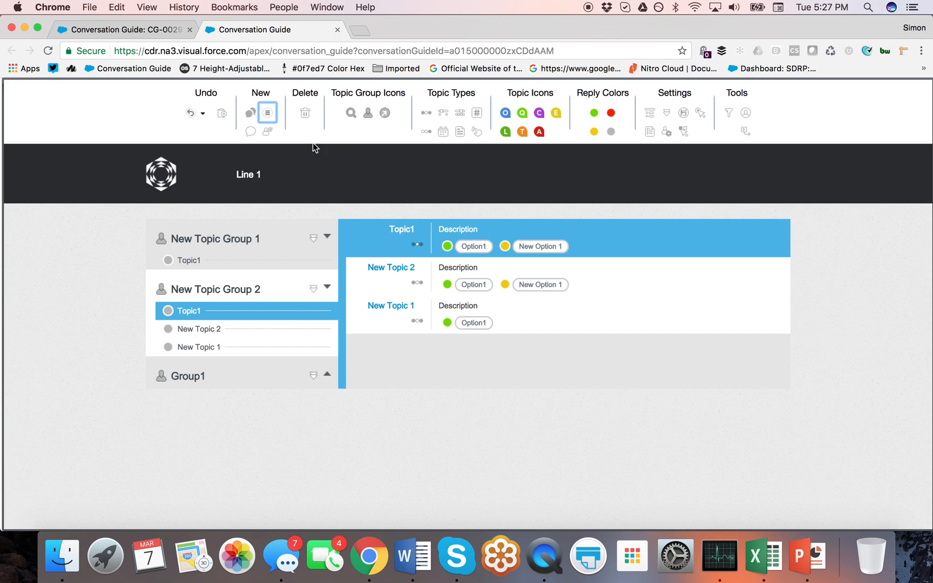
mouse_move(270, 113)
mouse_down()
mouse_move(634, 255)
mouse_move(521, 214)
mouse_move(313, 114)
mouse_up()
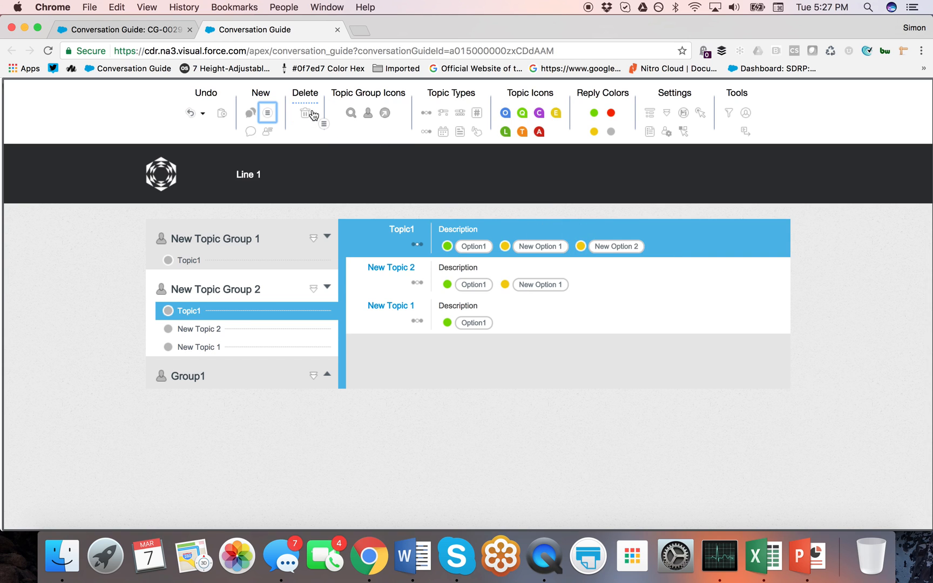
drag(260, 268, 301, 123)
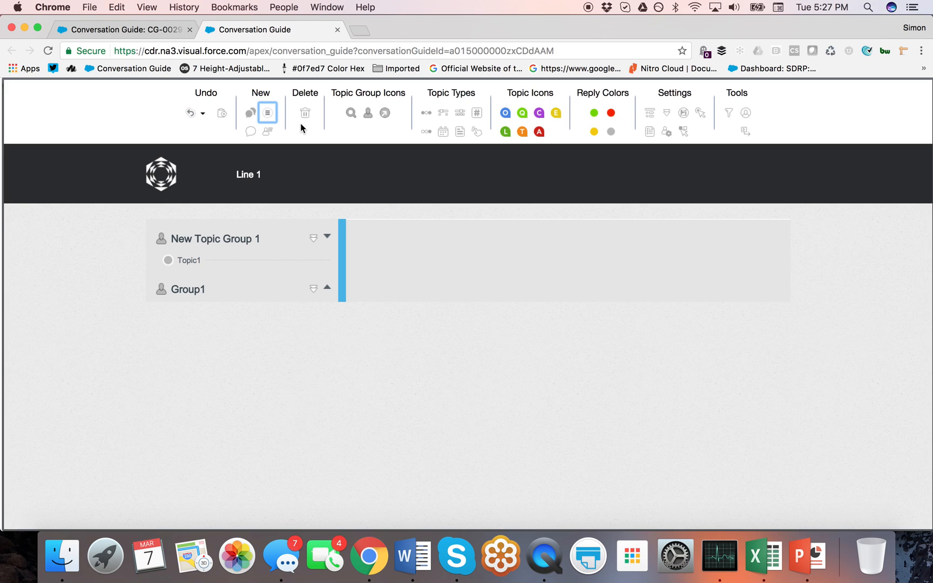
Step: Undo back to before 'delete New Topic Group 2' and expand the restored group
click(203, 115)
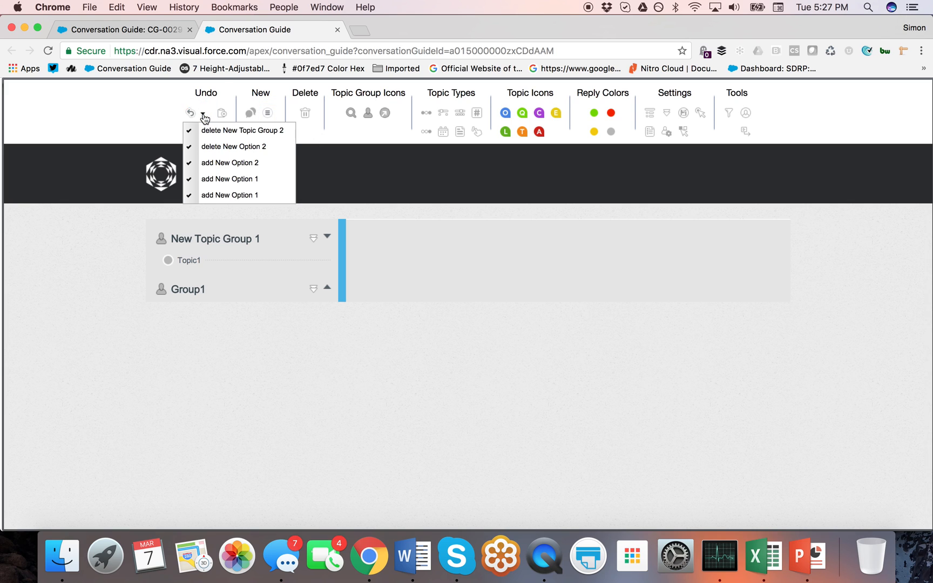
click(247, 132)
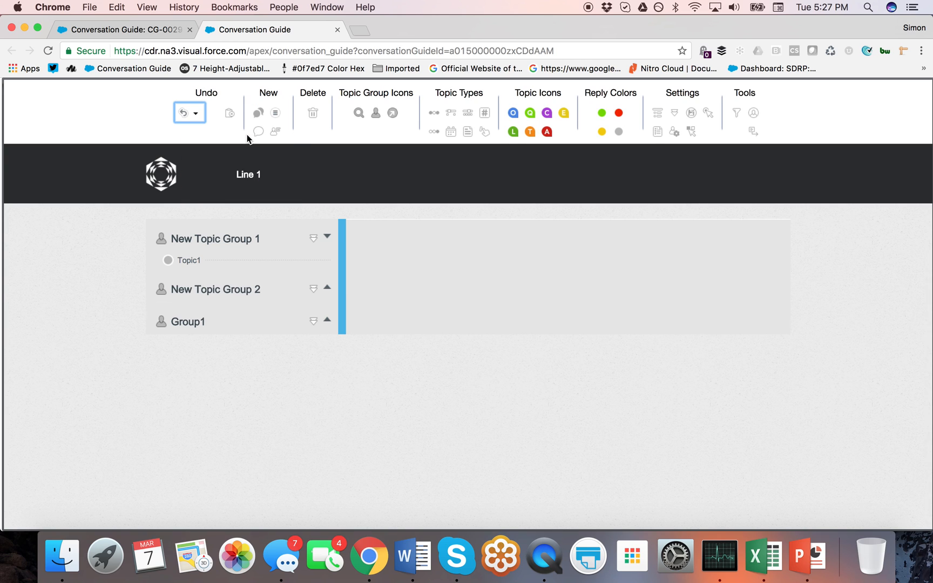
click(326, 287)
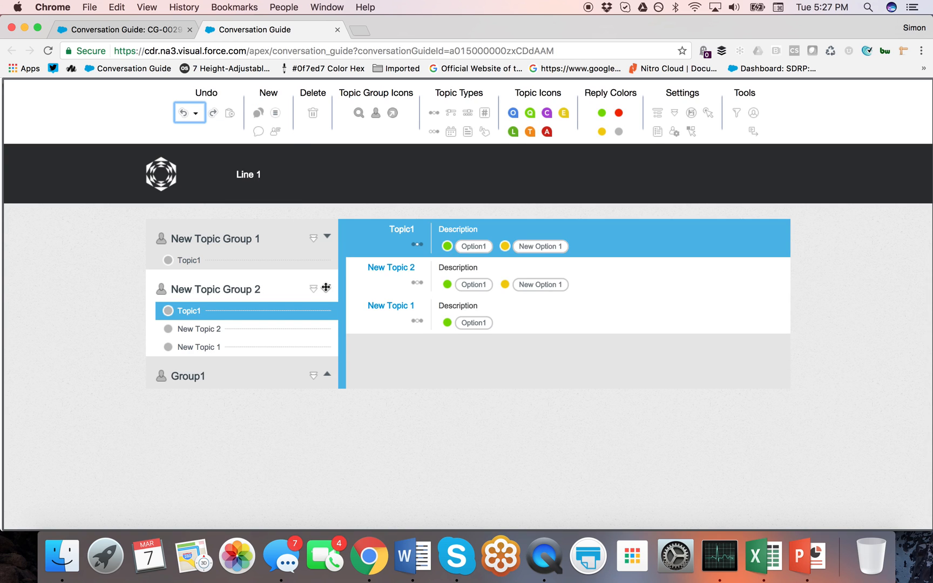
Step: Undo, then redo, the removal of New Option 2 from Topic1
click(187, 113)
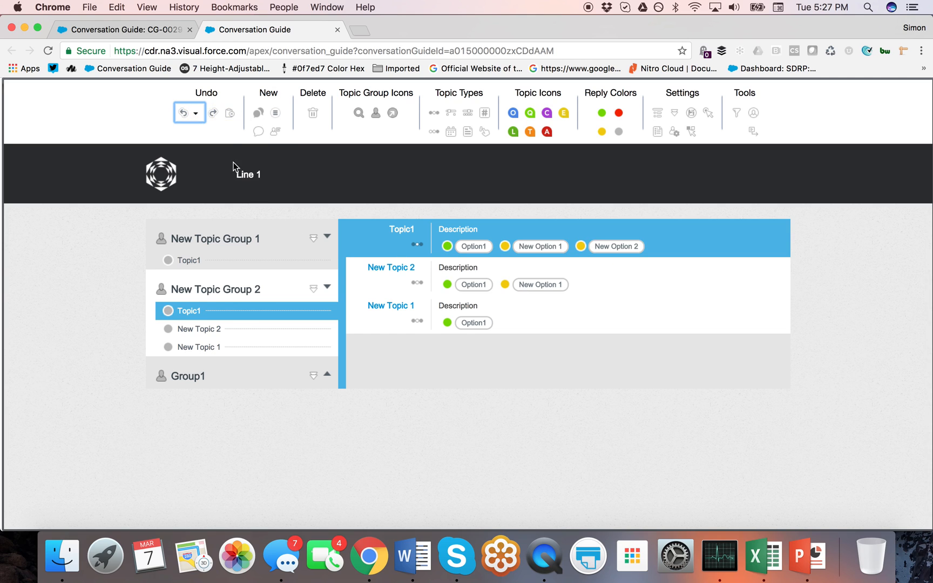
click(214, 115)
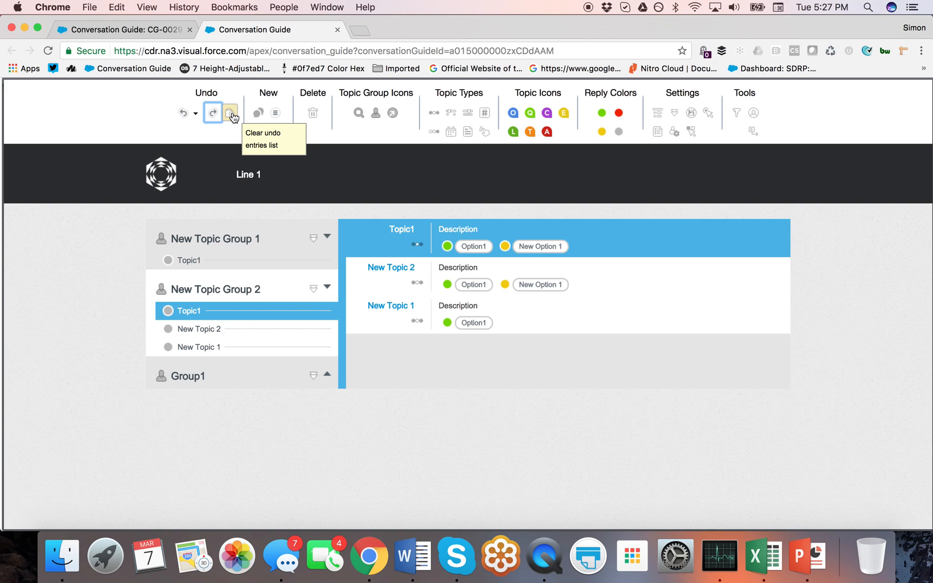
click(357, 111)
Step: Give New Topic Group 1 the magnifier icon, leaving only Group1 expanded
click(162, 238)
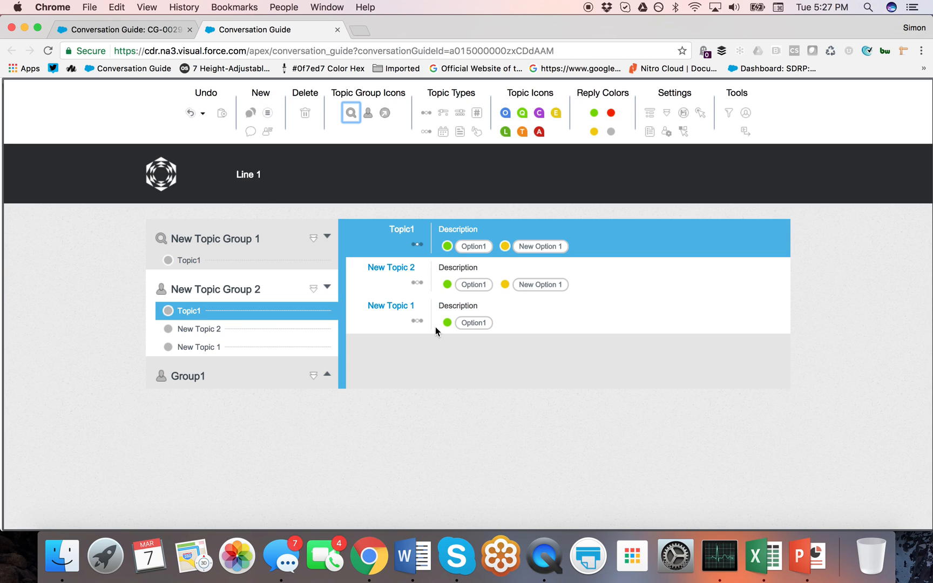
click(326, 374)
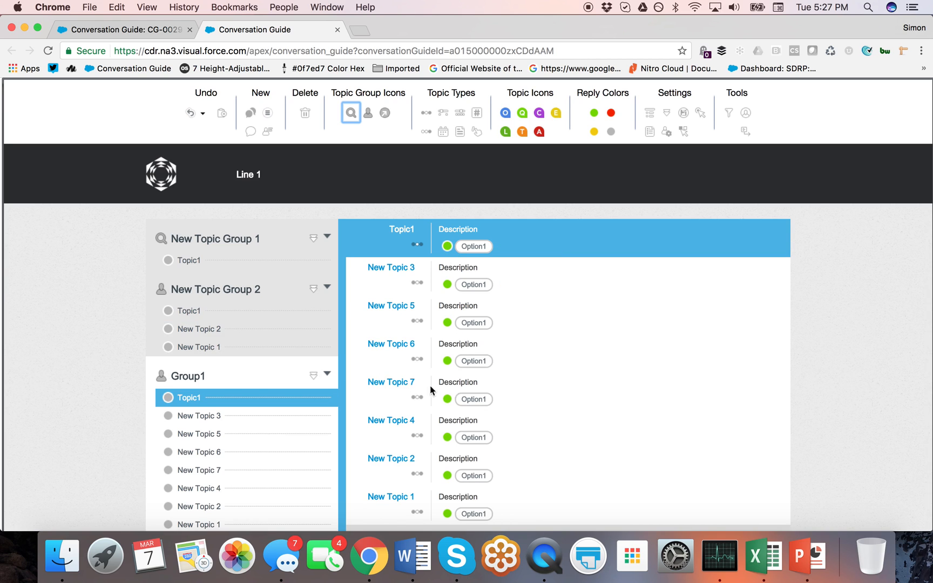
click(326, 286)
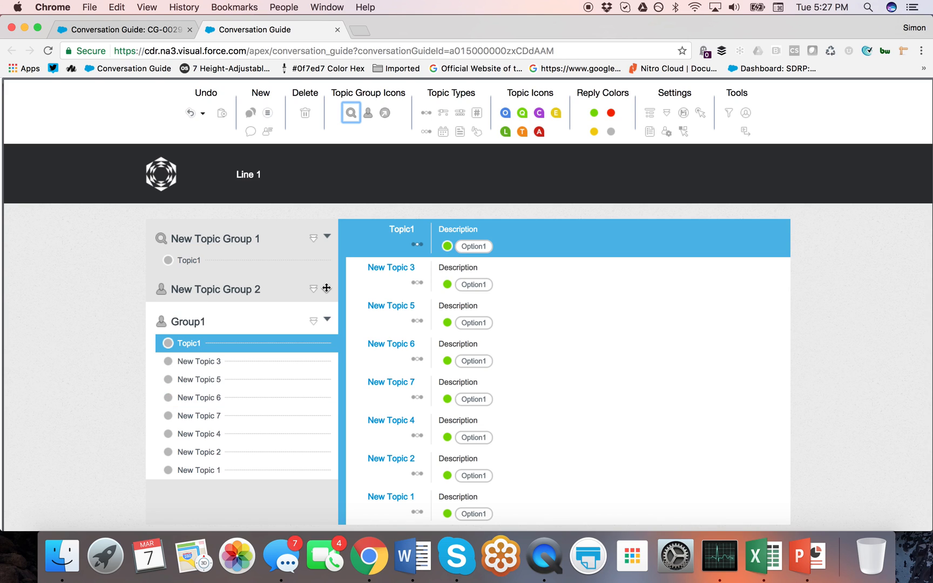
click(327, 237)
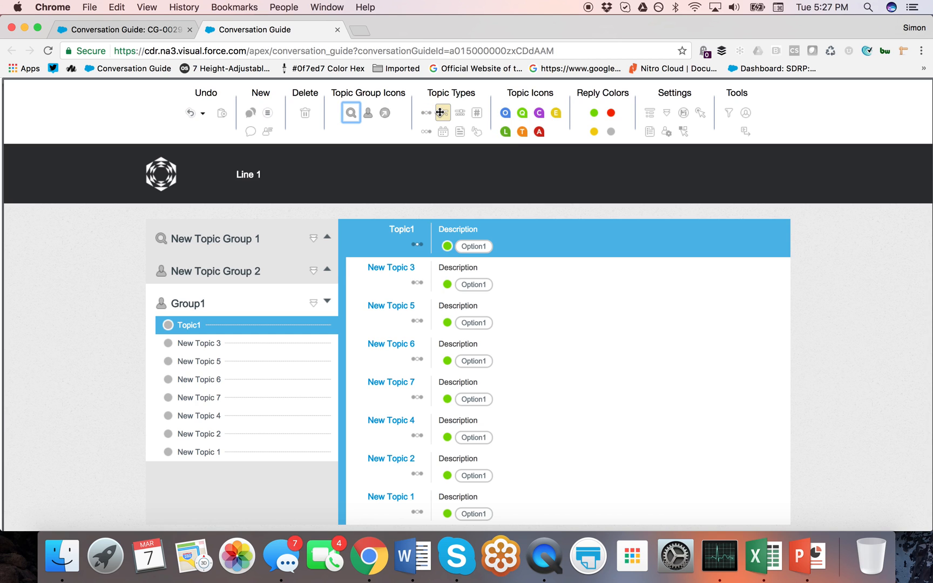
Step: Make Group1's topics slider, range, choice, date, note and click types; drop New Topic 1's Hover reply
drag(443, 112, 414, 282)
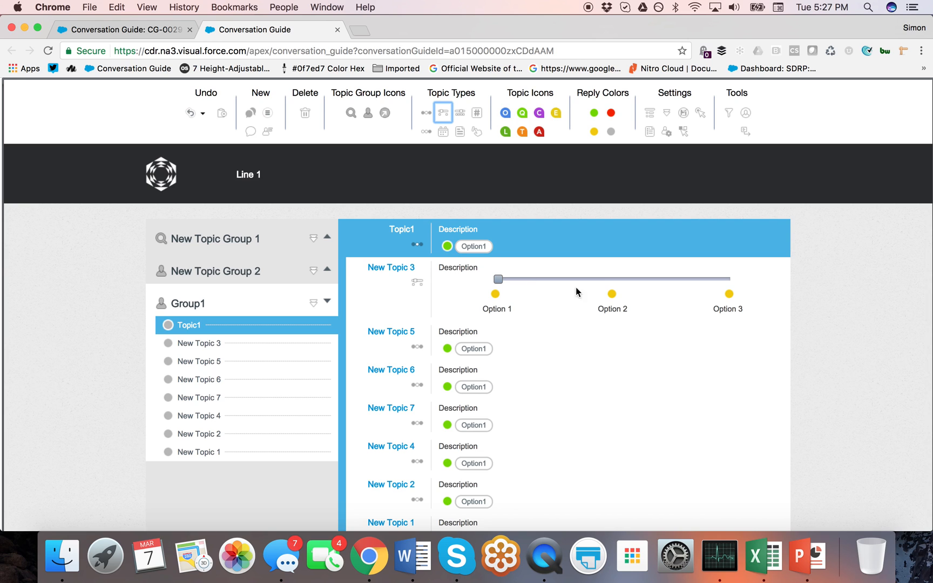
drag(460, 113, 407, 402)
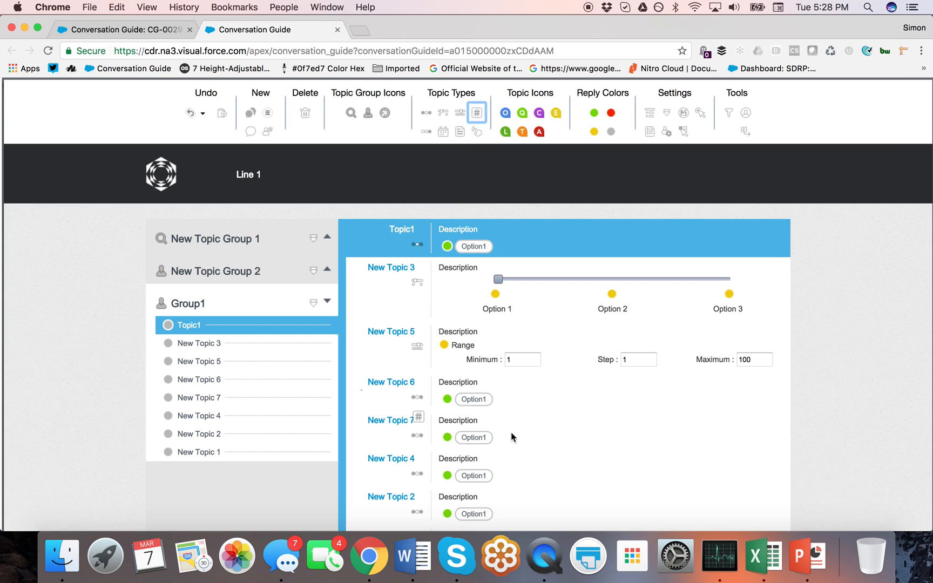
drag(425, 132, 413, 459)
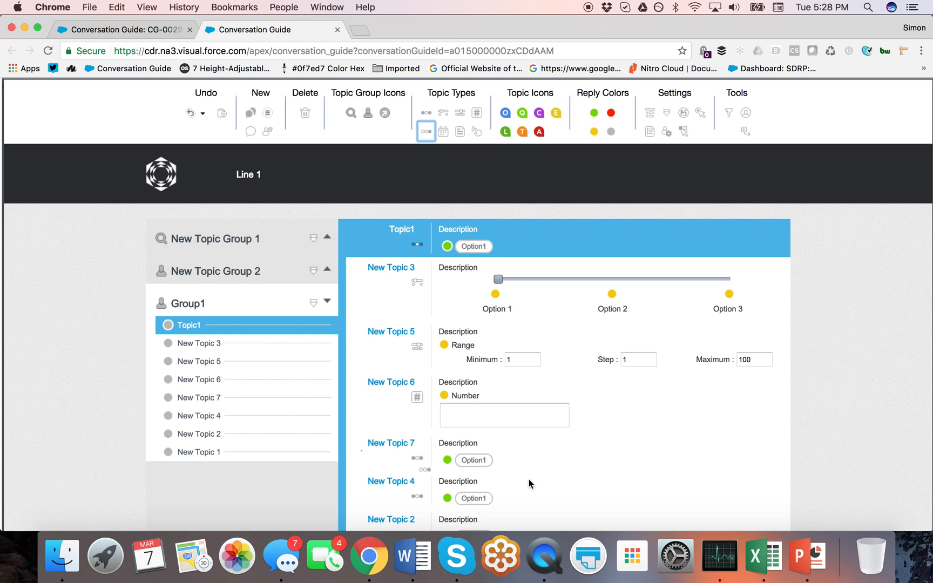
scroll(530, 480, down, 3)
drag(442, 130, 413, 423)
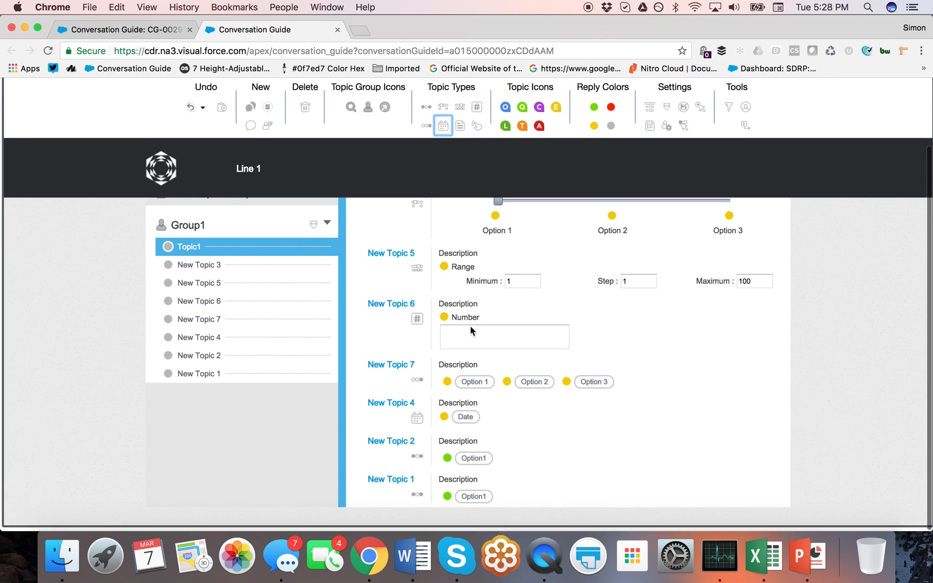
drag(460, 128, 410, 459)
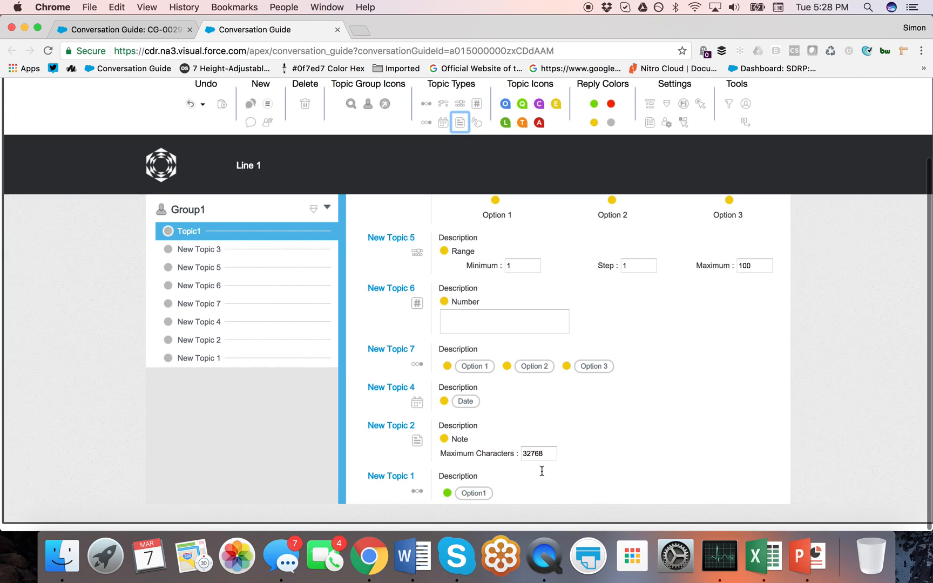
drag(476, 128, 408, 499)
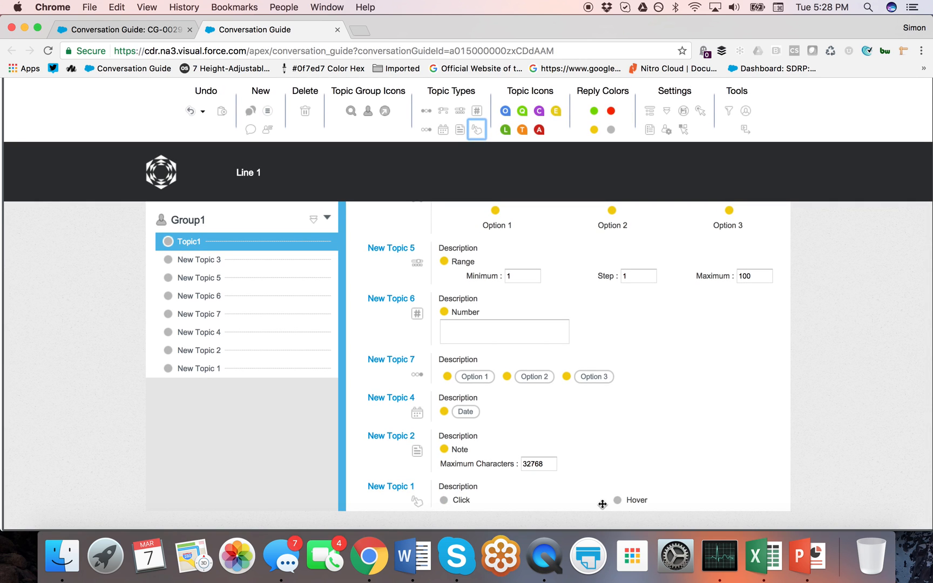
drag(630, 501, 307, 112)
Step: Put a Hover reply beside Click on New Topic 1 and the blue Q icon on New Topic 5
scroll(516, 209, down, 3)
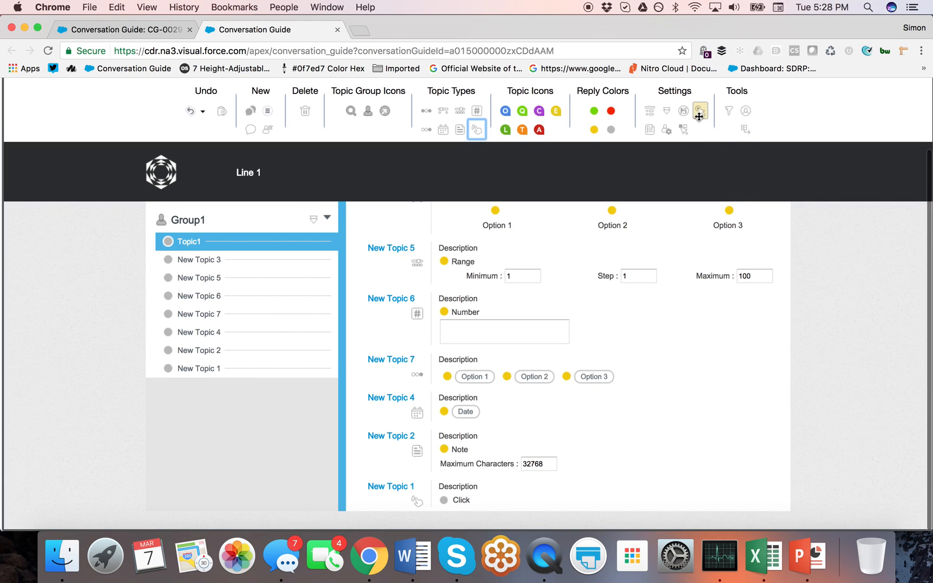
click(683, 132)
drag(683, 135, 567, 500)
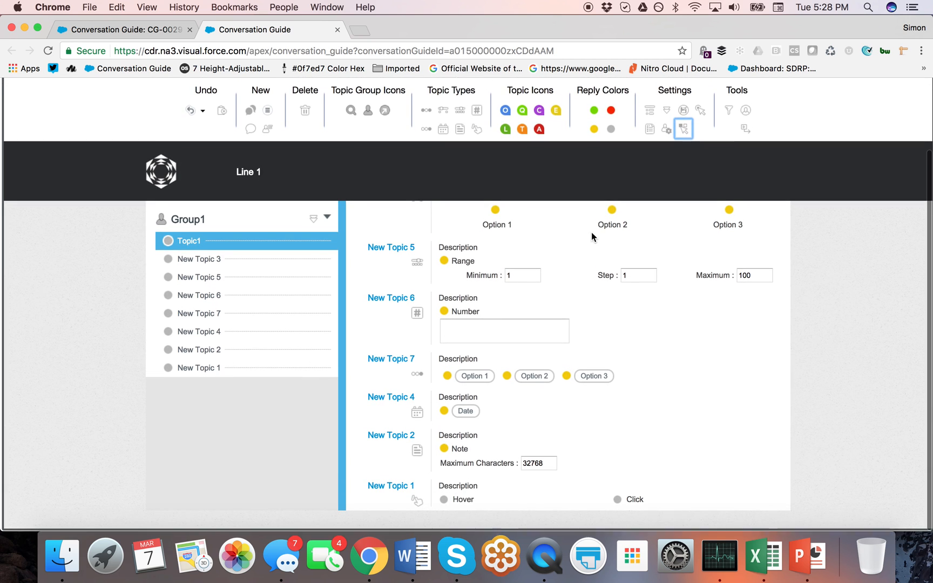
drag(506, 111, 402, 266)
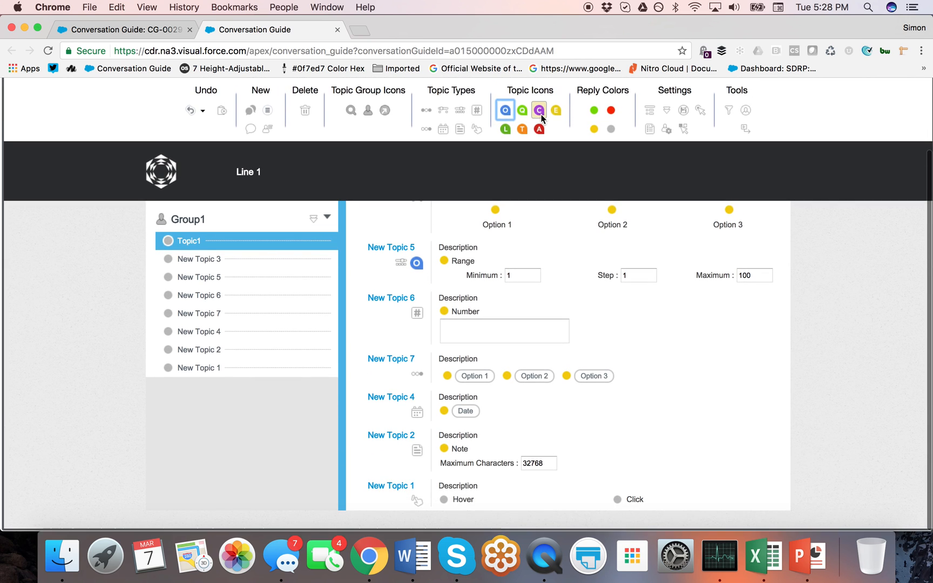
Step: Put the Q icon on New Topic 6 and colour New Topic 3's Option 1 red
drag(505, 111, 410, 316)
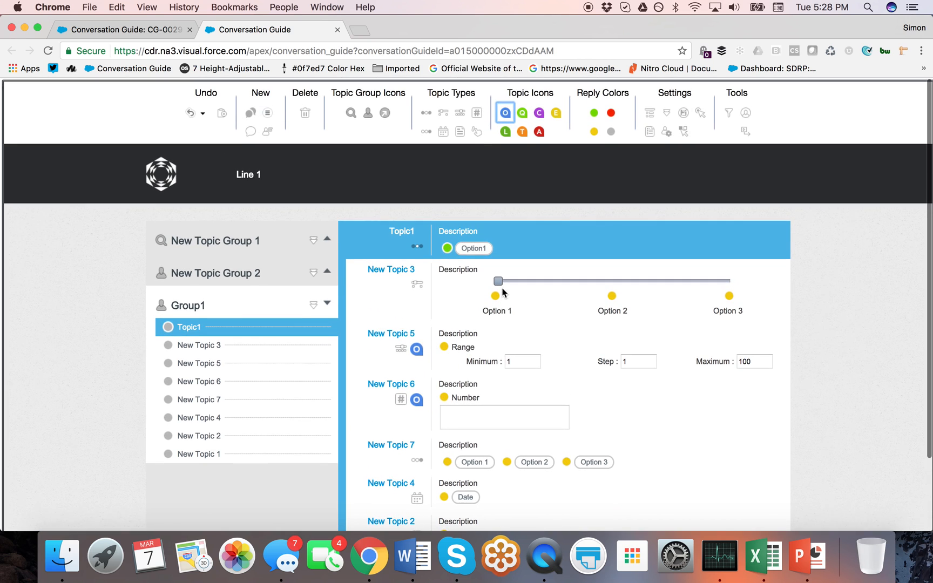
drag(612, 110, 492, 295)
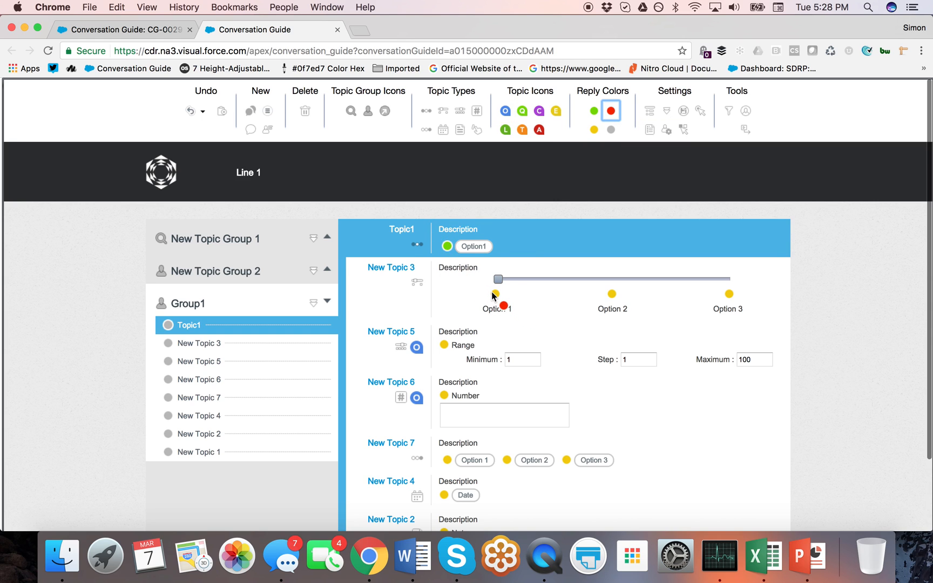
drag(594, 130, 613, 297)
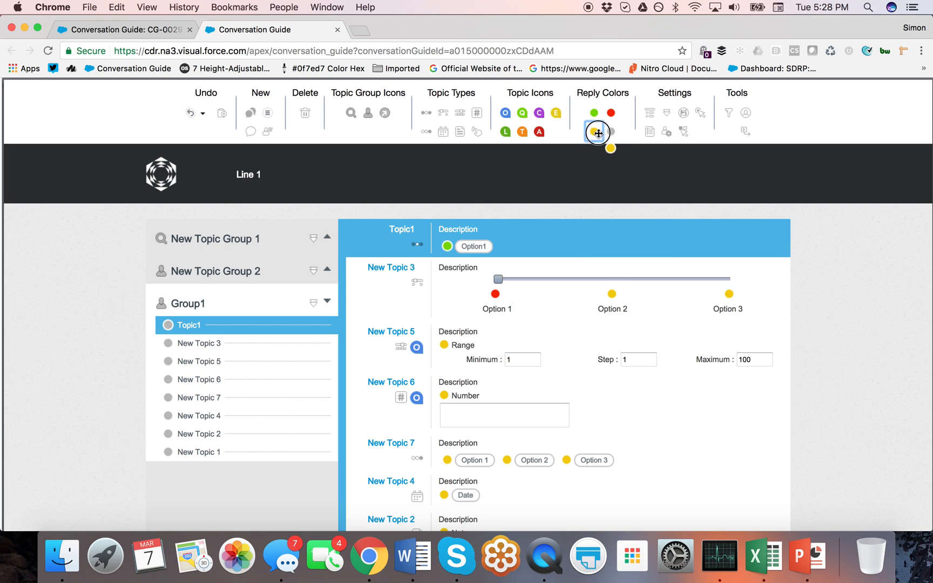
Step: Colour Option 2 grey and Option 3 green, and nest New Option 1 under New Topic 7's Option 3
drag(610, 131, 614, 297)
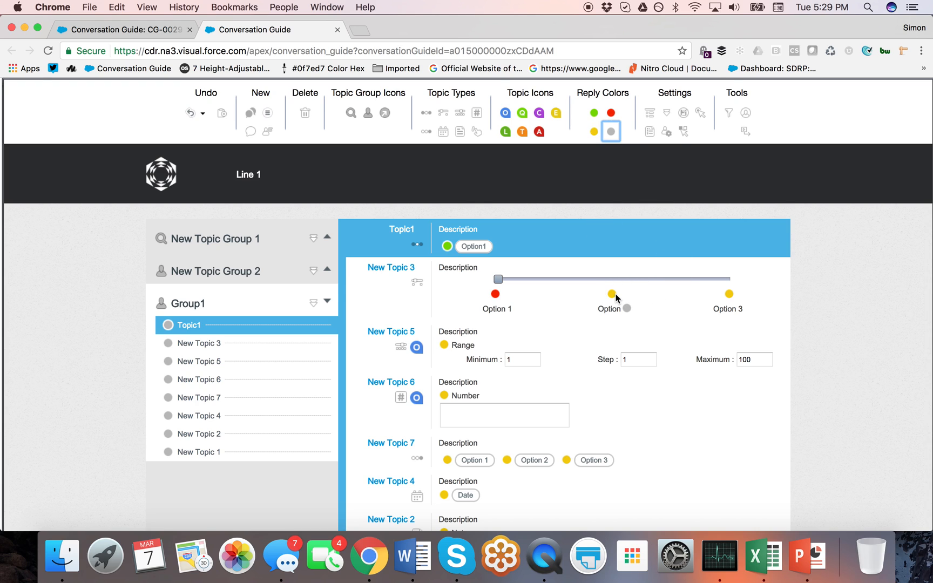
drag(594, 112, 729, 299)
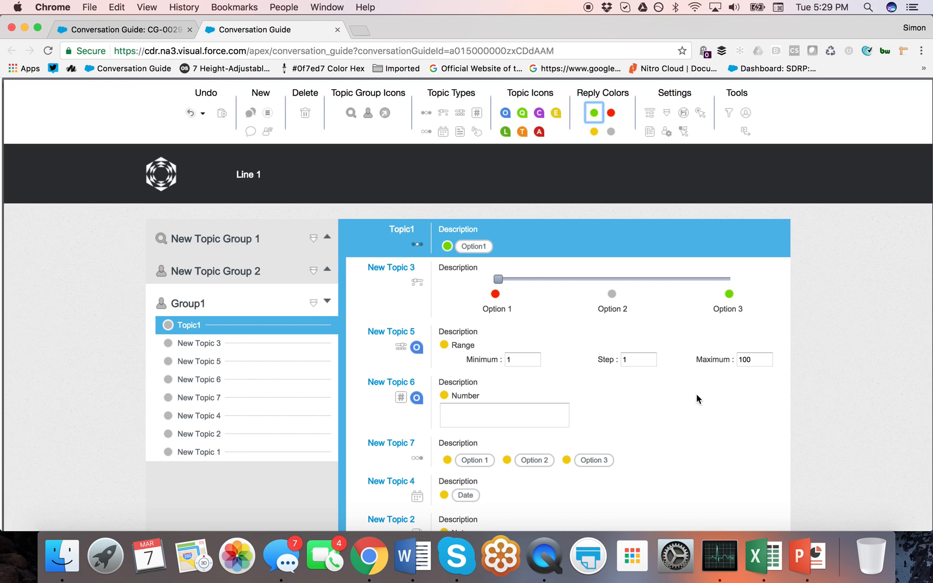
drag(649, 113, 593, 461)
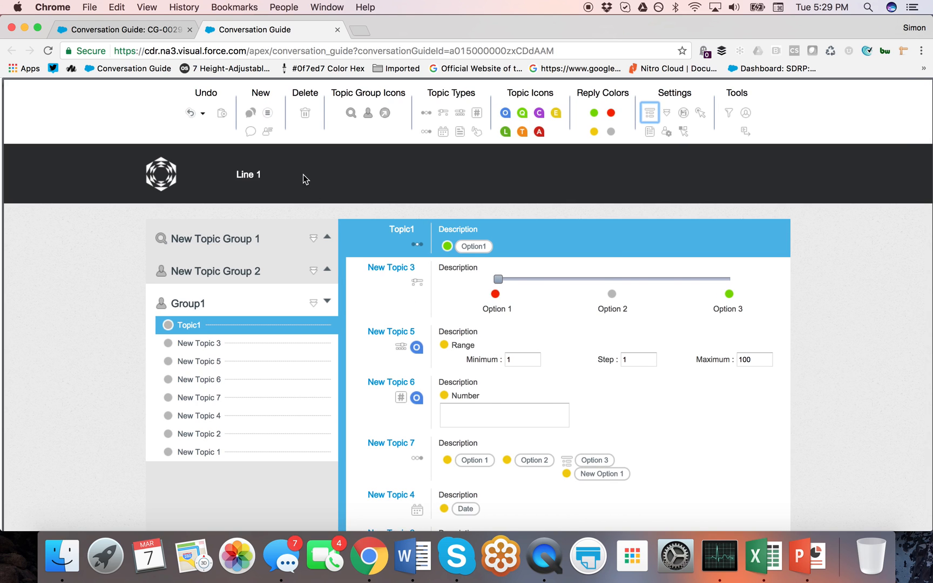
Step: Nest New Option 2 under Option 3, then give Option 2 a picklist with Object set to Lead
drag(267, 113, 607, 461)
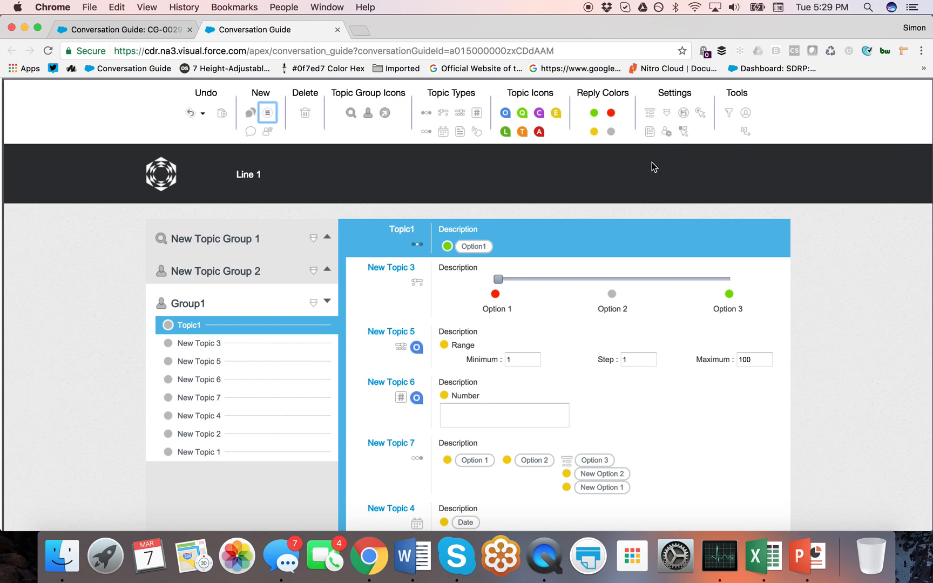
drag(651, 137, 530, 461)
drag(583, 475, 513, 479)
text(Lead)
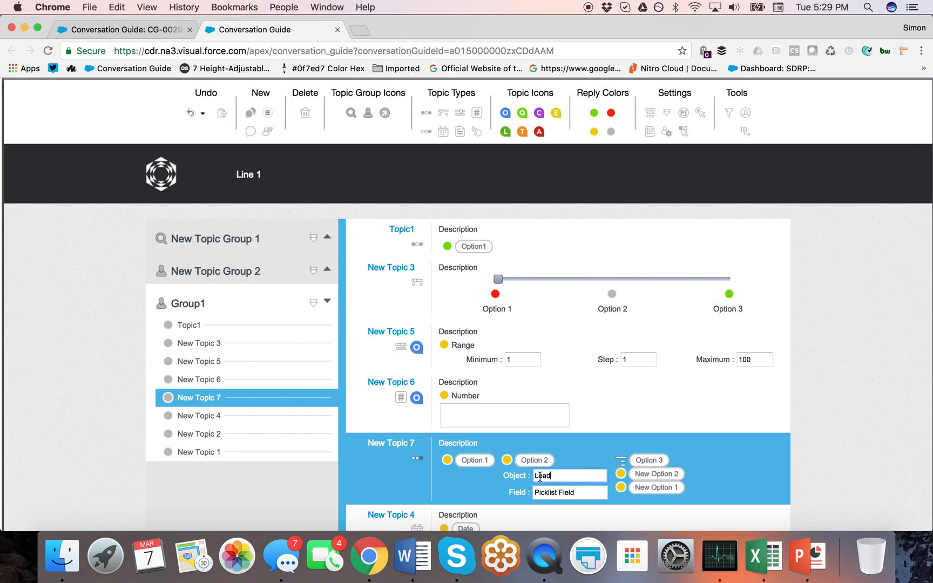
drag(582, 492, 535, 492)
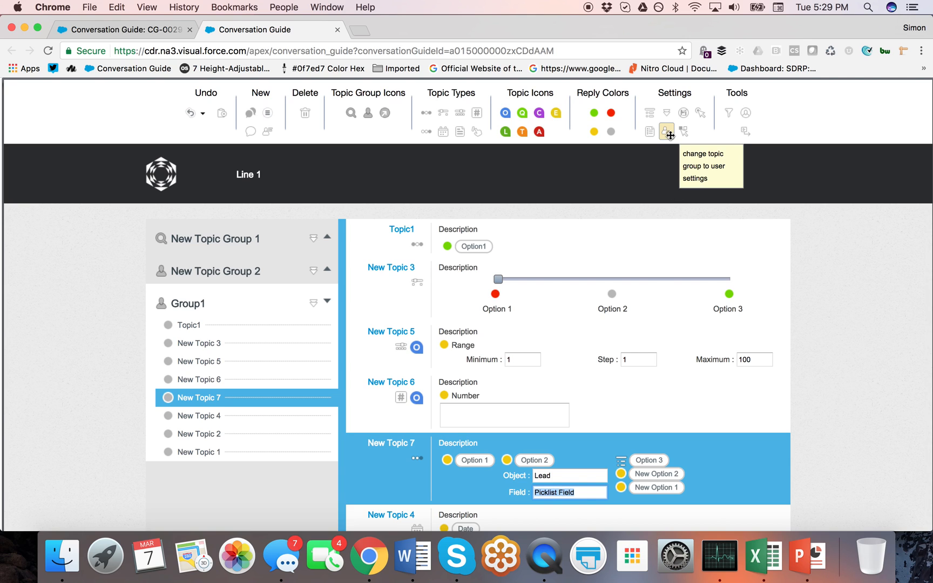
Step: Apply the 'change topic group to user settings' setting to New Topic Group 2
drag(666, 131, 306, 273)
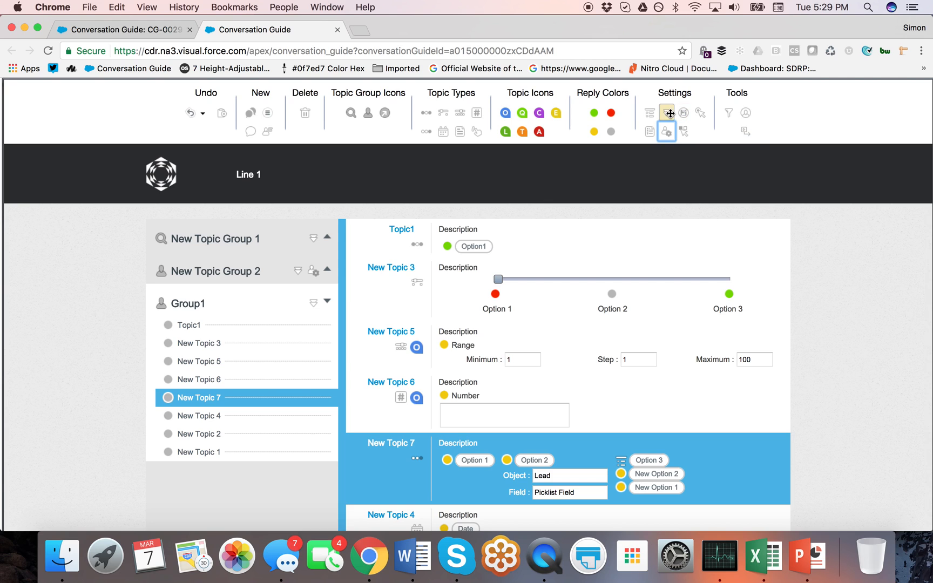
drag(665, 113, 312, 241)
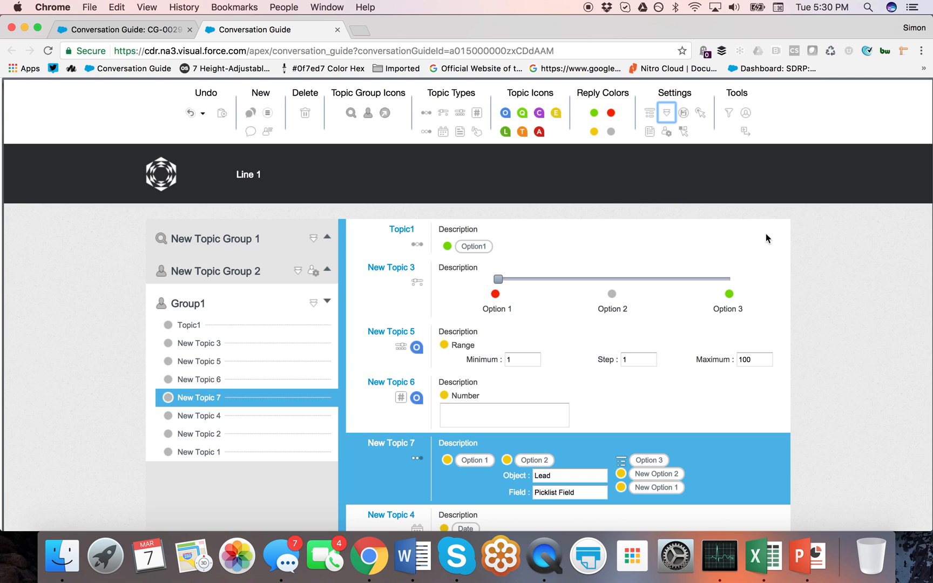
Step: Add New Filter 1 in the filter panel, then close the panel
click(729, 112)
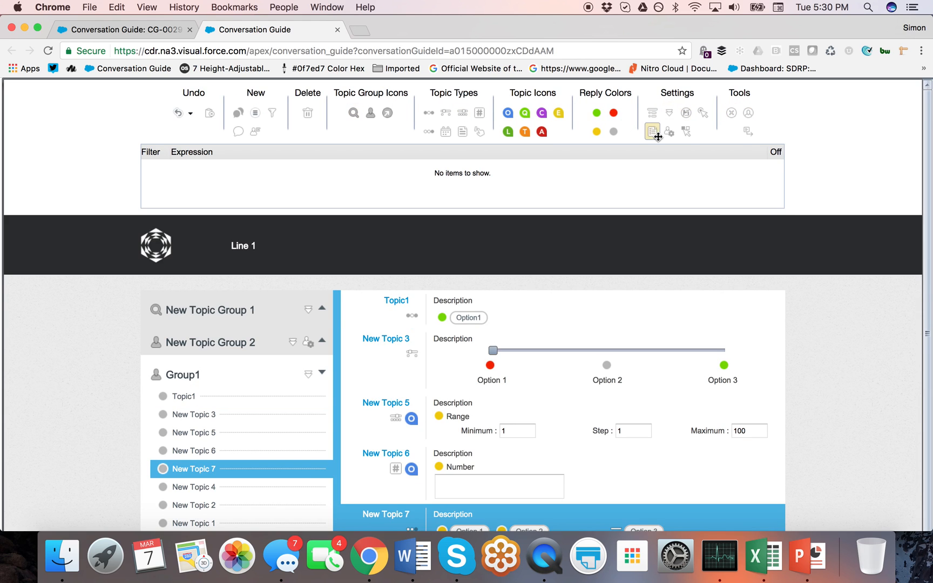
click(731, 114)
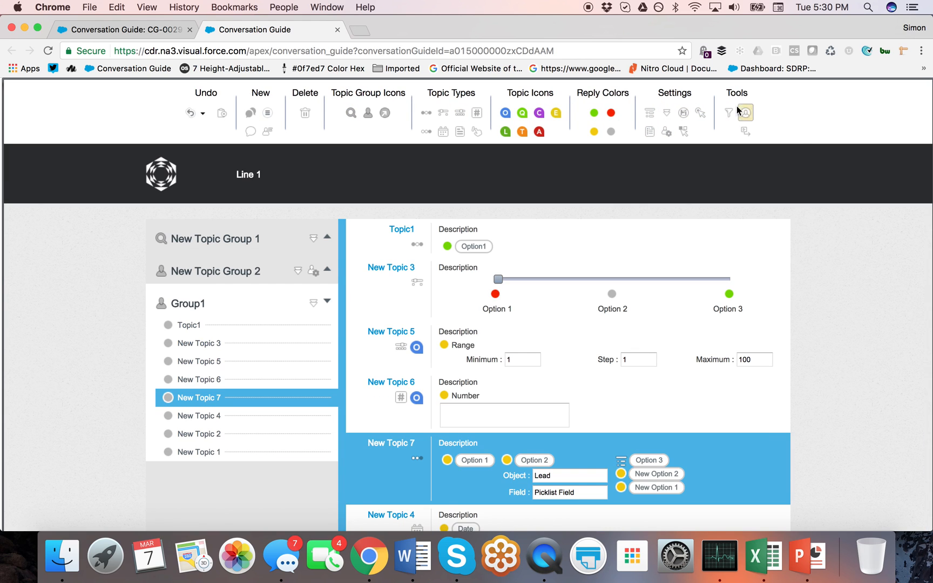
click(731, 114)
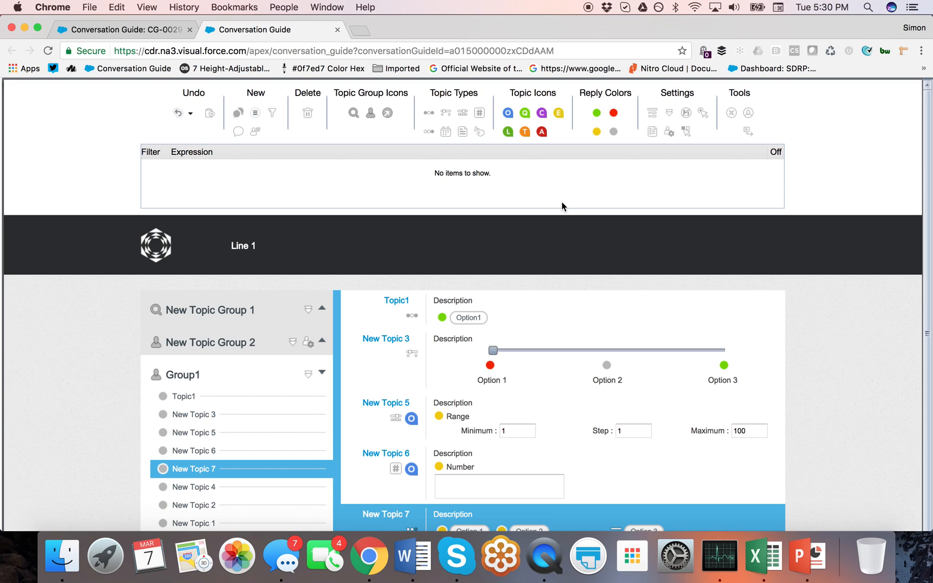
click(272, 113)
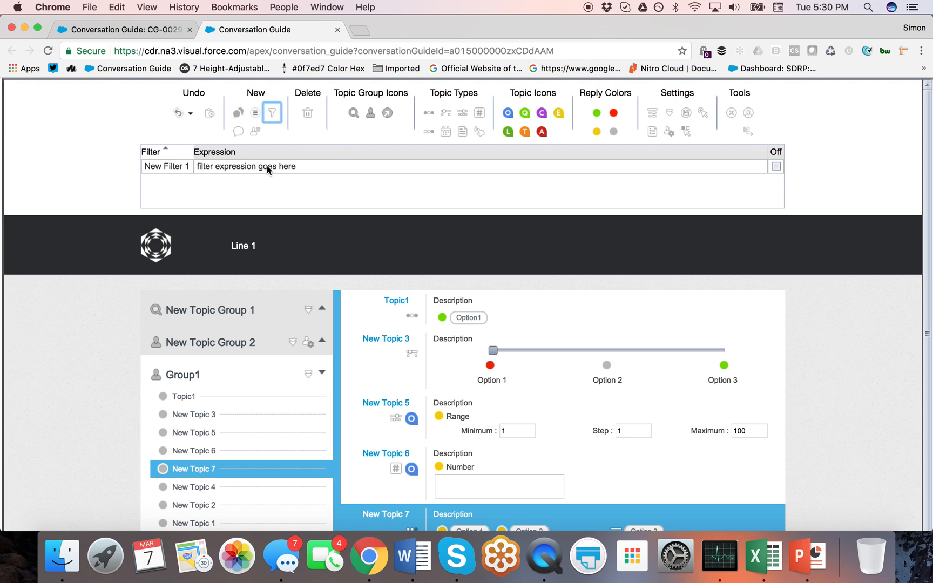
click(731, 113)
Step: Add New Profile 1 in the profile panel, then close the panel
click(747, 114)
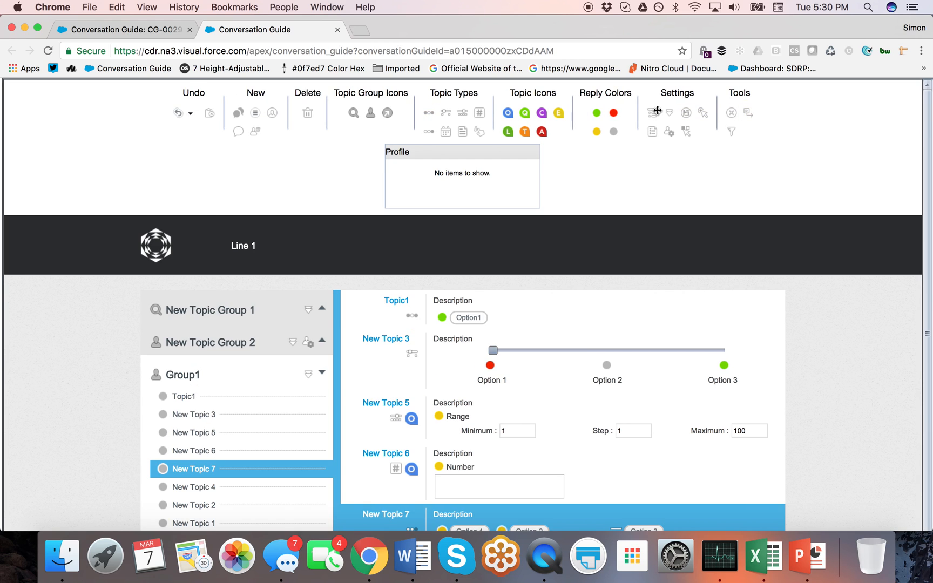
drag(272, 112, 436, 170)
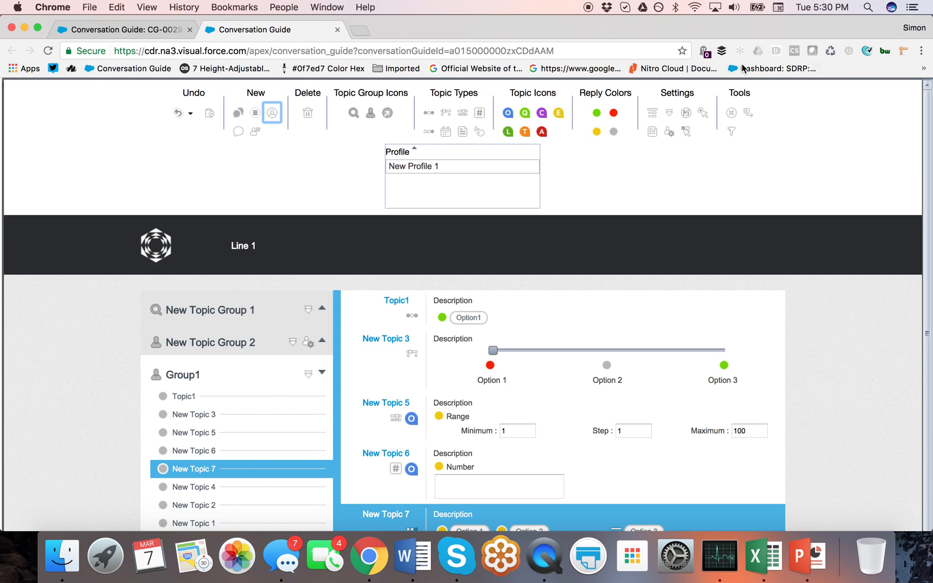
click(731, 114)
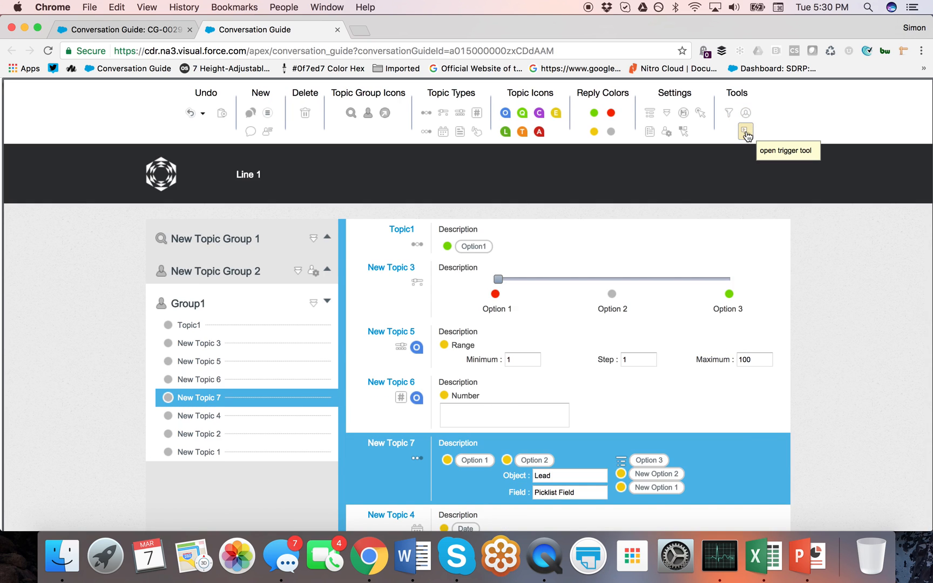
Step: Add a new object trigger with a FieldName1 = value row in its Update Fields and Keys
click(745, 132)
drag(275, 114, 311, 171)
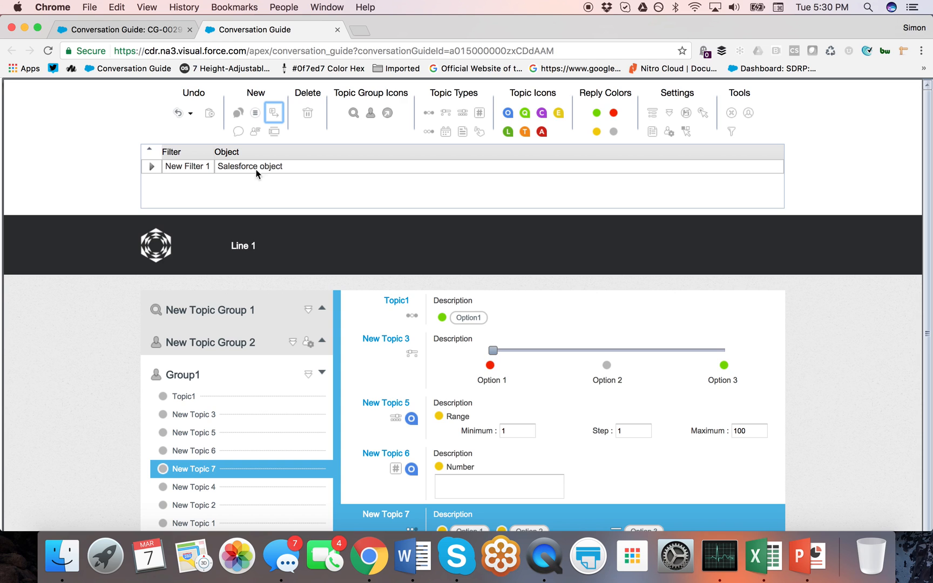
click(151, 167)
drag(274, 131, 578, 214)
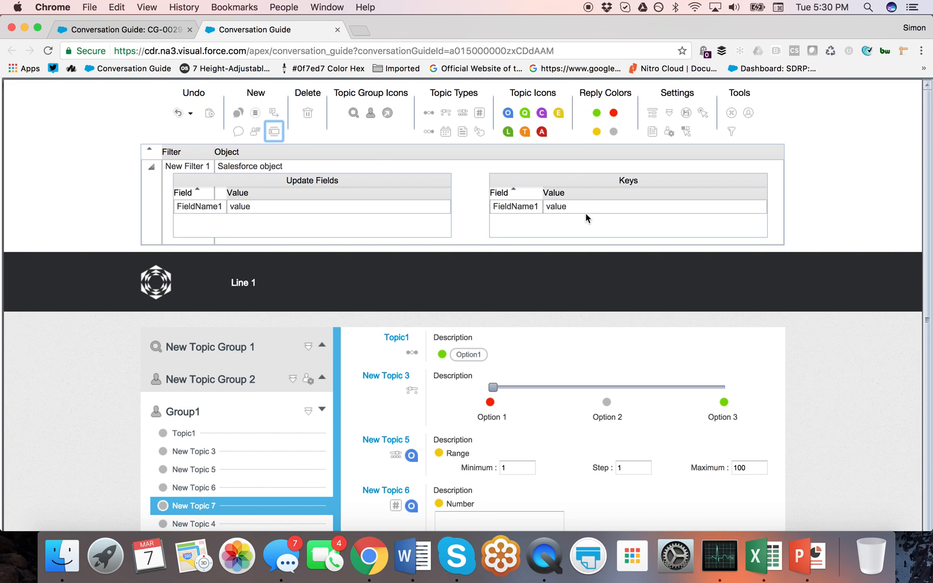